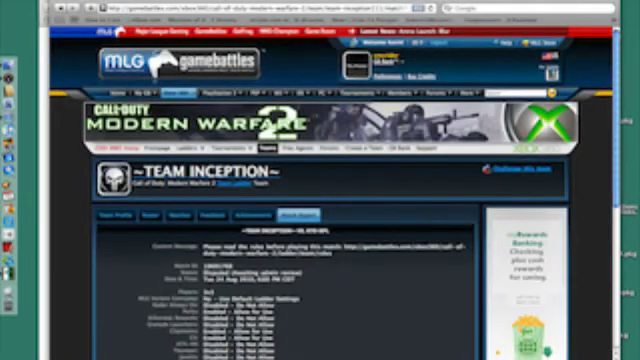
text(gamebattles.com)
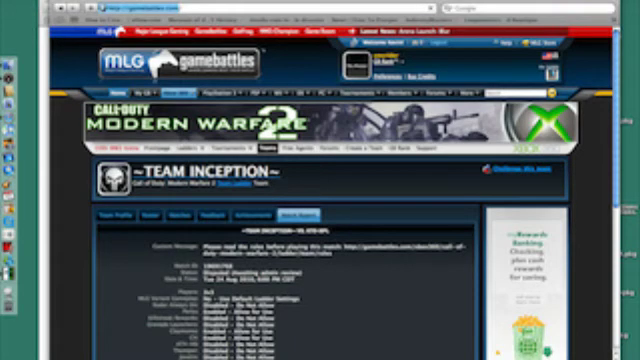
key(Return)
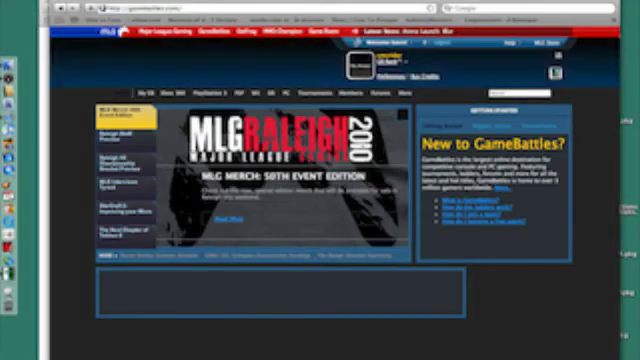